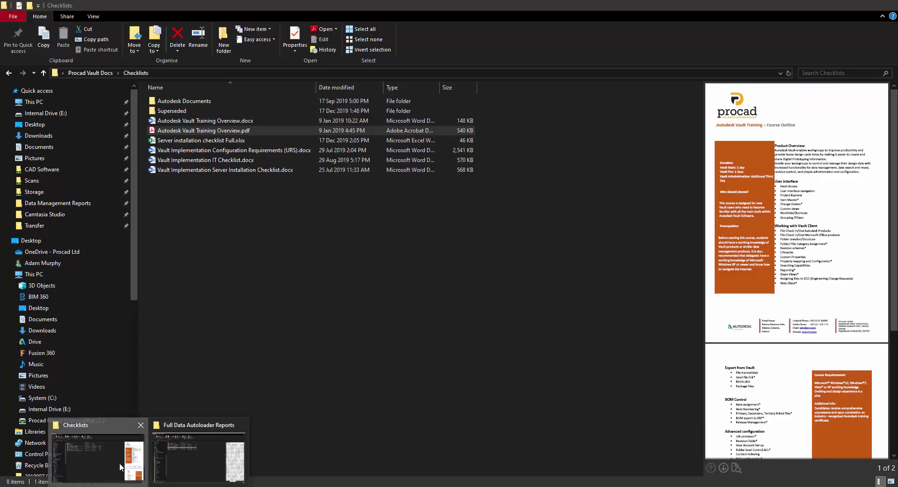
Minimize the Checklists folder window to bring back Vault's Padlock Assemblies listing
{"action": "left_click", "coordinate": [121, 466]}
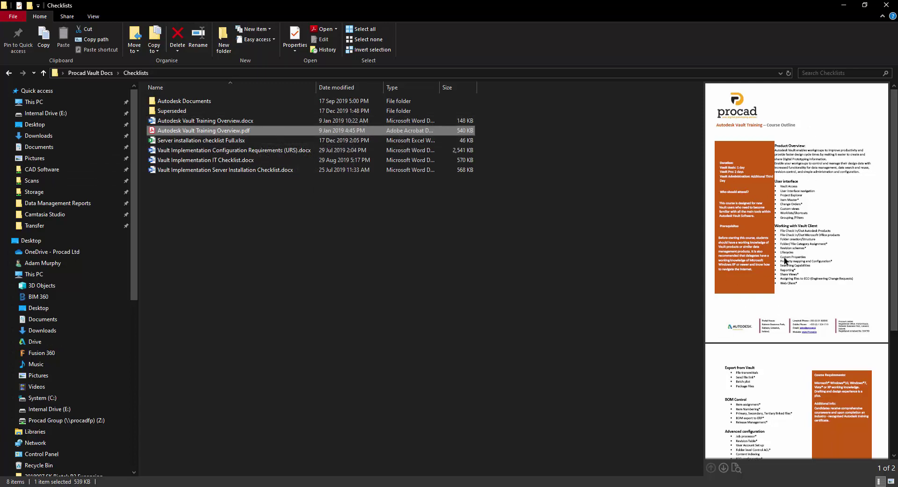
{"action": "left_click", "coordinate": [844, 5]}
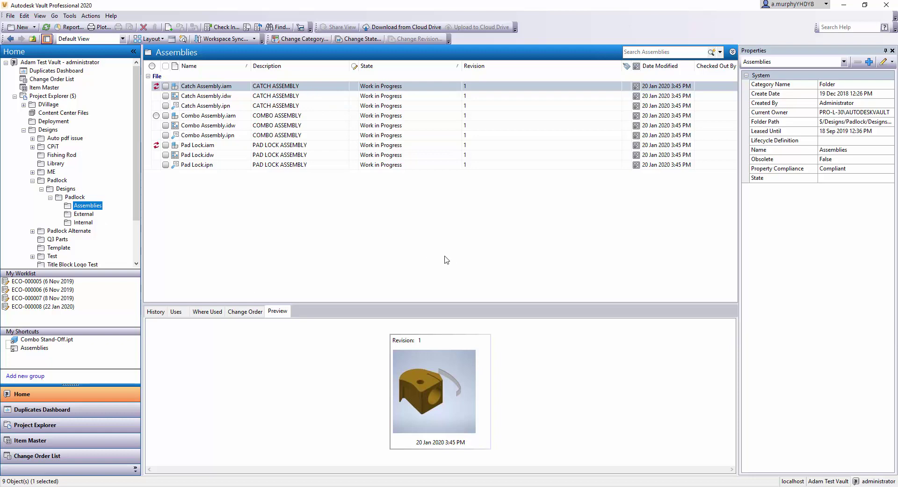
Enlarge the Preview pane and list the files used by Catch Assembly.iam
{"action": "left_click_drag", "start_coordinate": [416, 309], "coordinate": [425, 237]}
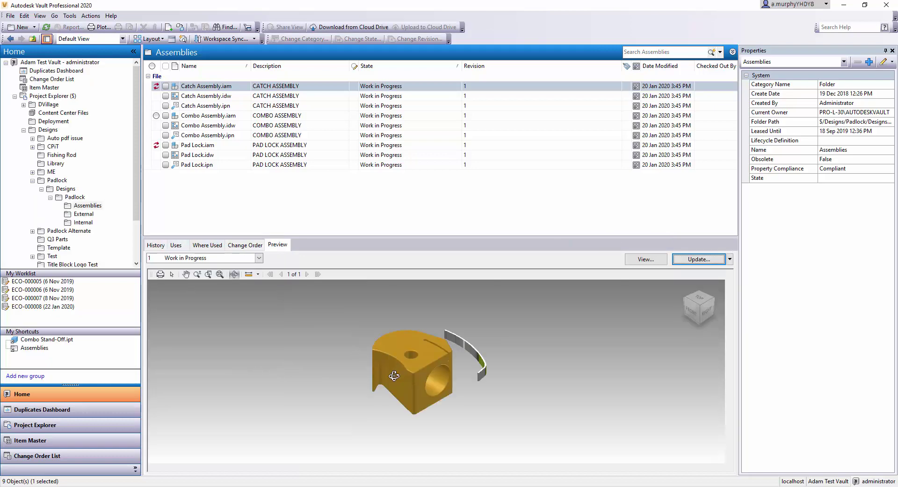
{"action": "left_click", "coordinate": [176, 245]}
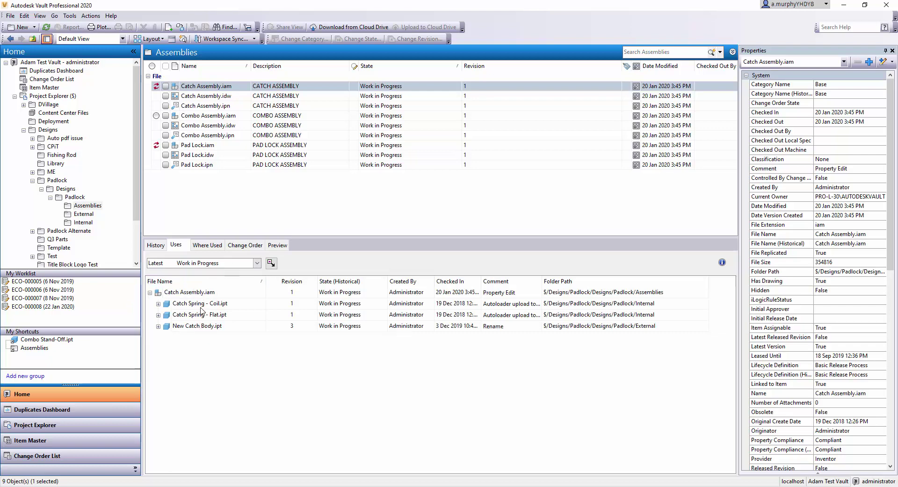
{"action": "right_click", "coordinate": [196, 305]}
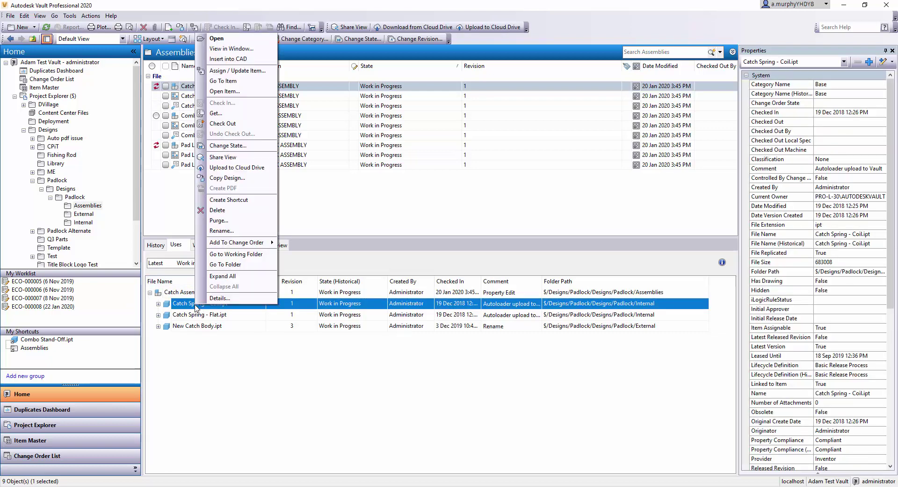
{"action": "left_click", "coordinate": [207, 366]}
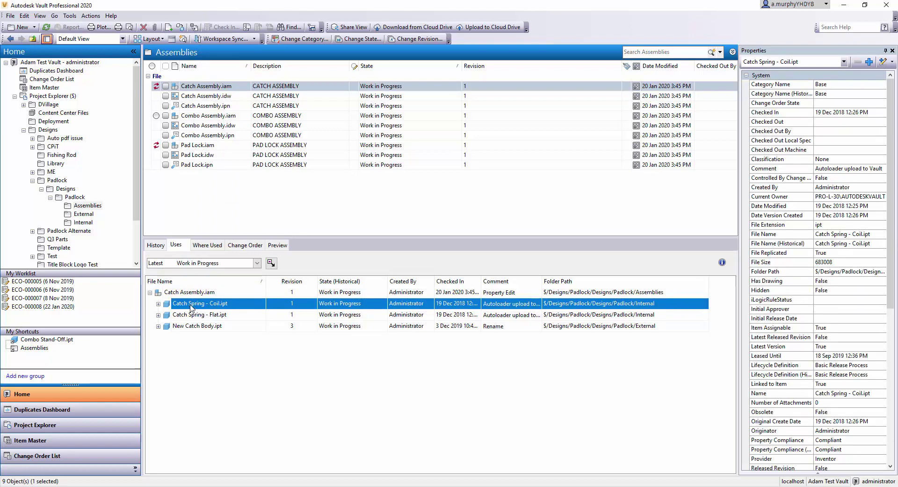
Jump to Catch Spring - Coil.ipt's Internal folder and show its Where Used parents
{"action": "right_click", "coordinate": [191, 308]}
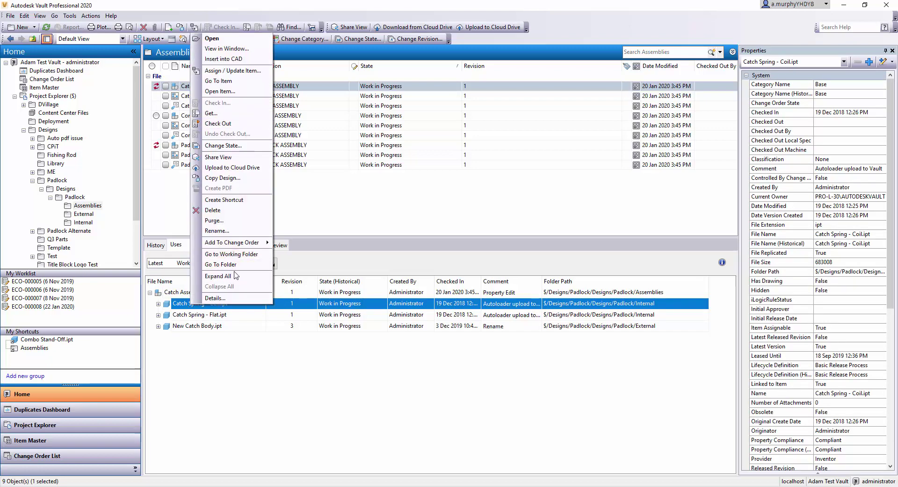
{"action": "left_click", "coordinate": [225, 264]}
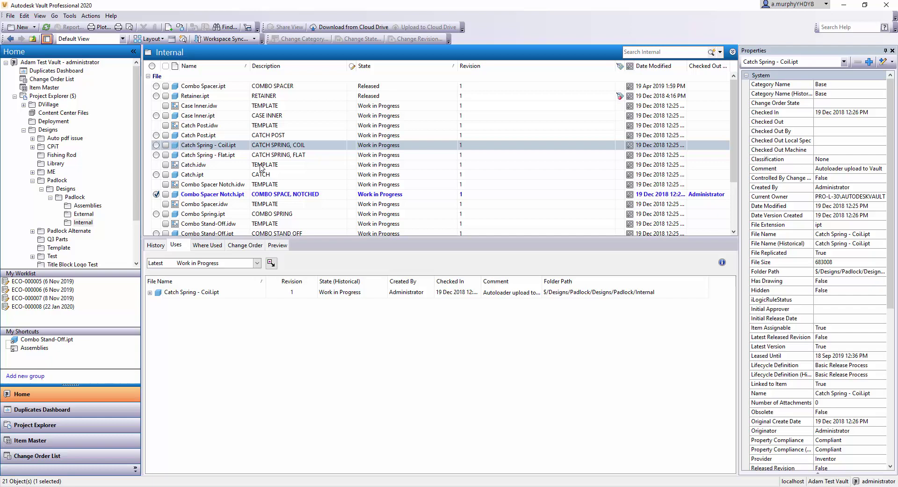
{"action": "left_click", "coordinate": [217, 146]}
{"action": "left_click", "coordinate": [208, 245]}
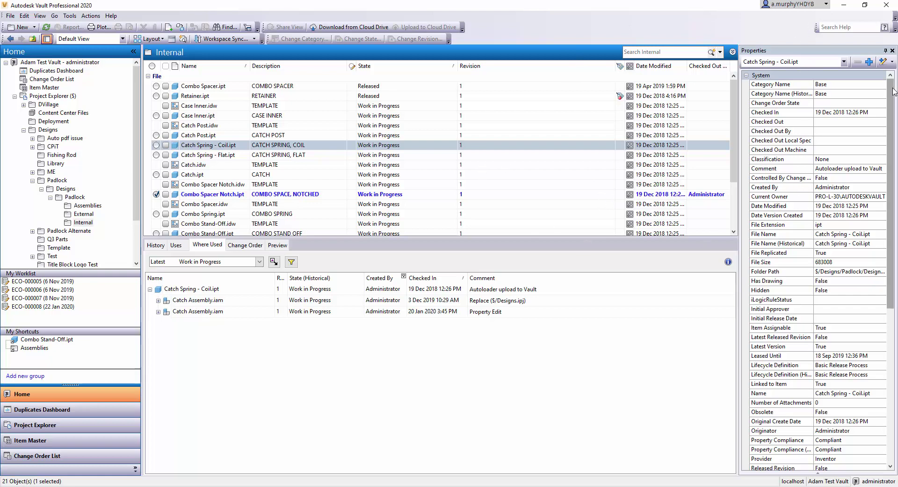
Scroll the Properties grid to review the part's Part Number property
{"action": "left_click_drag", "start_coordinate": [887, 106], "coordinate": [889, 271]}
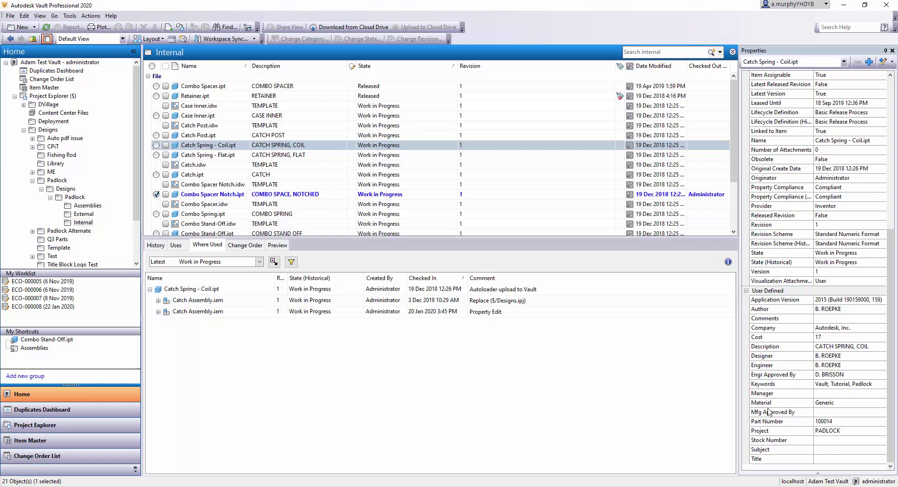
{"action": "left_click", "coordinate": [801, 421]}
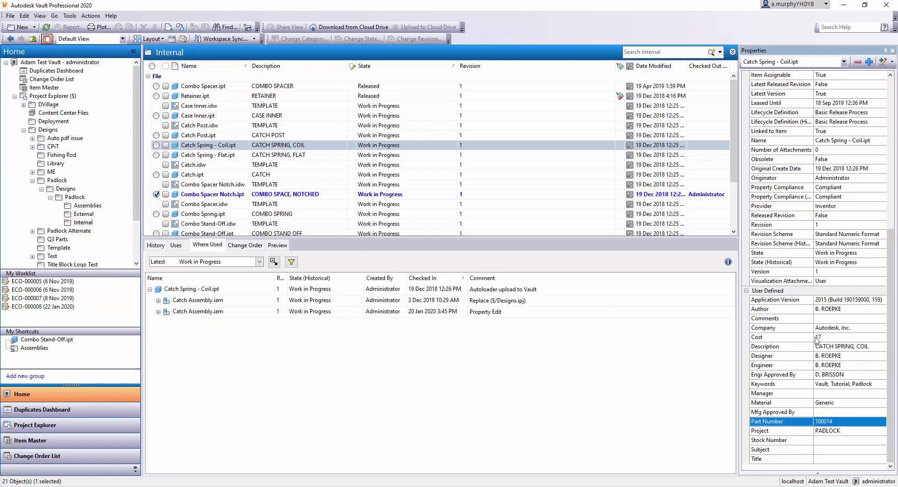
{"action": "left_click_drag", "start_coordinate": [890, 373], "coordinate": [891, 220]}
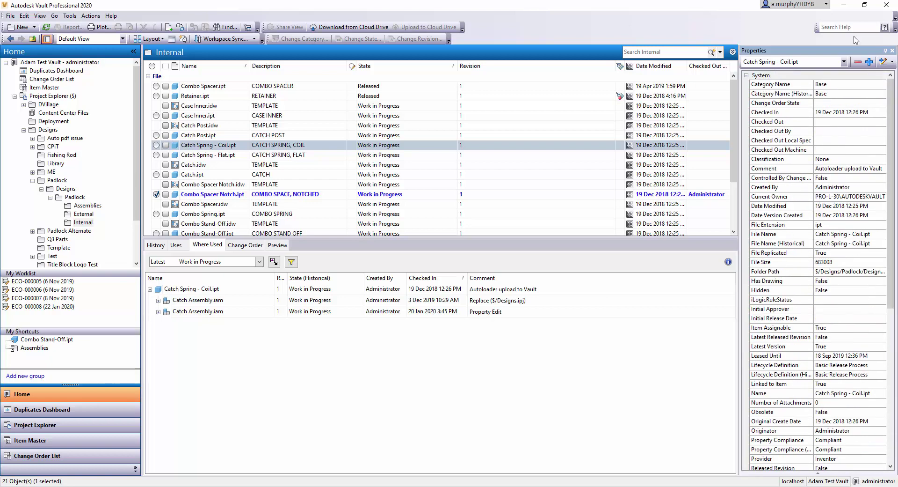
Show and close the Shared Views panel, then switch to the Item Master
{"action": "left_click", "coordinate": [69, 16]}
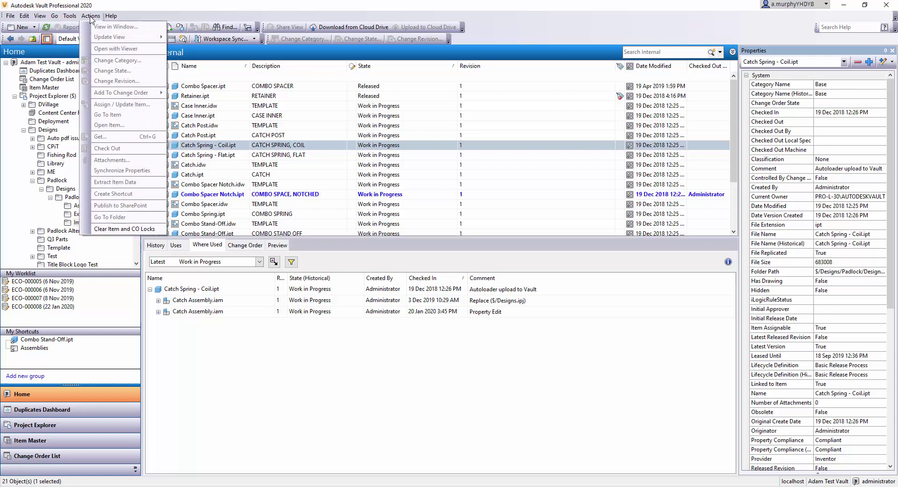
{"action": "mouse_move", "coordinate": [37, 18]}
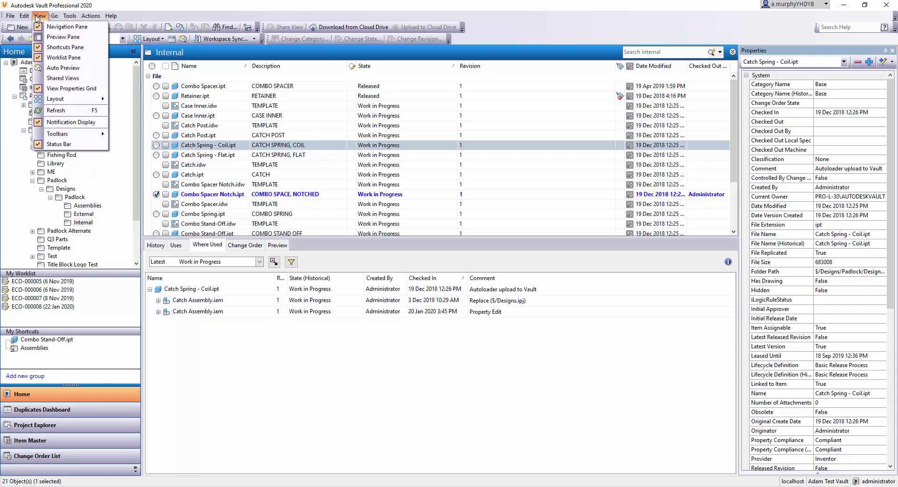
{"action": "left_click", "coordinate": [58, 78]}
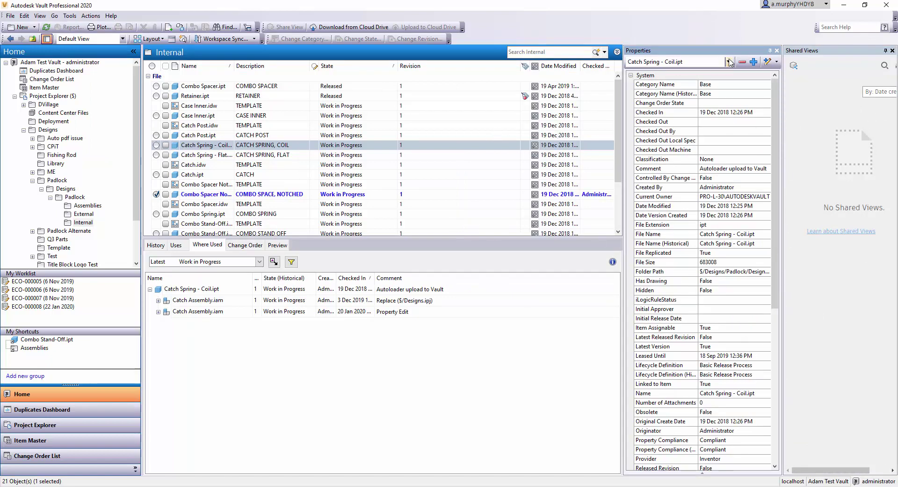
{"action": "left_click", "coordinate": [892, 50]}
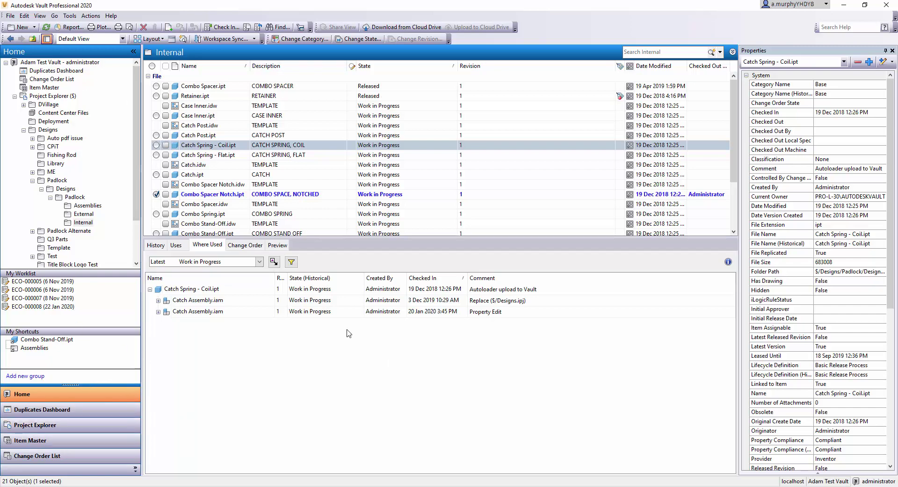
{"action": "left_click", "coordinate": [44, 444]}
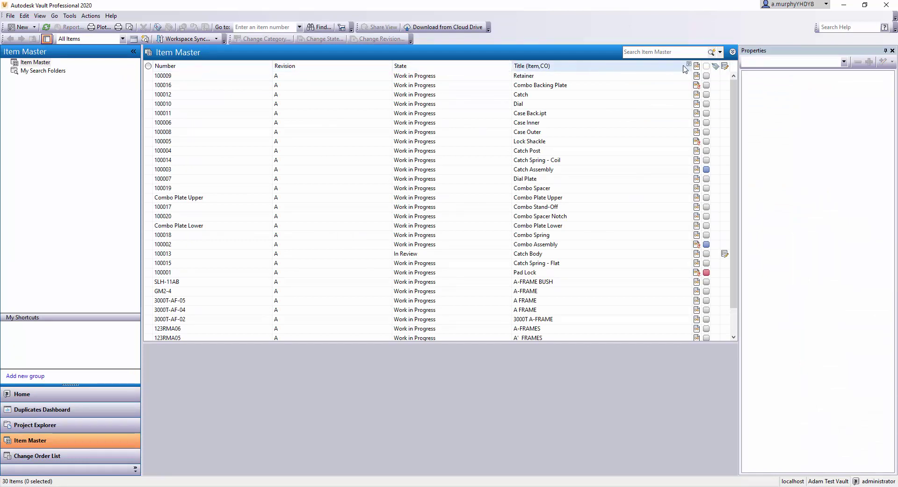
Add the Description (Item,CO) field from the Items category as an Item Master column
{"action": "left_click", "coordinate": [36, 394]}
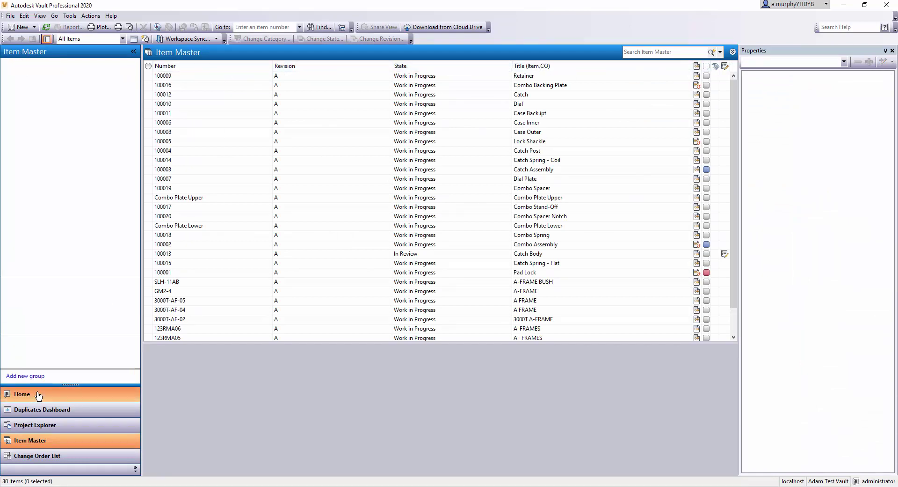
{"action": "right_click", "coordinate": [226, 66]}
{"action": "left_click", "coordinate": [261, 163]}
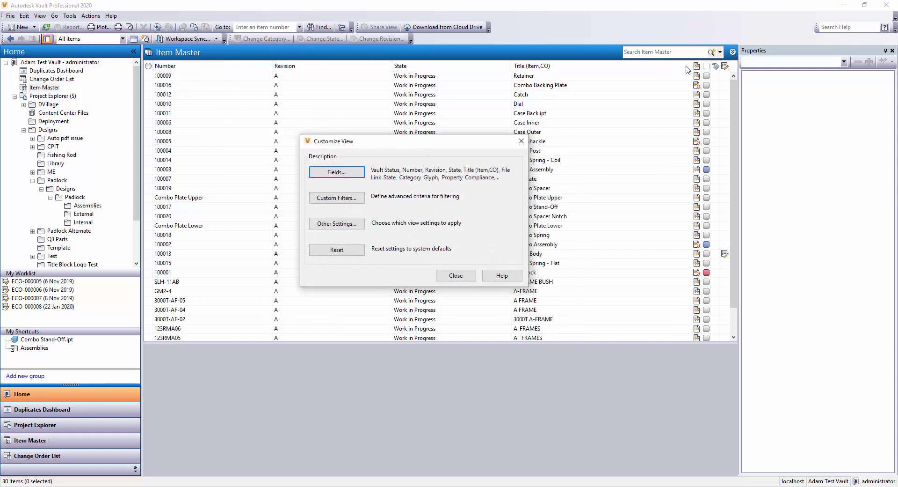
{"action": "left_click", "coordinate": [350, 181]}
{"action": "left_click", "coordinate": [337, 155]}
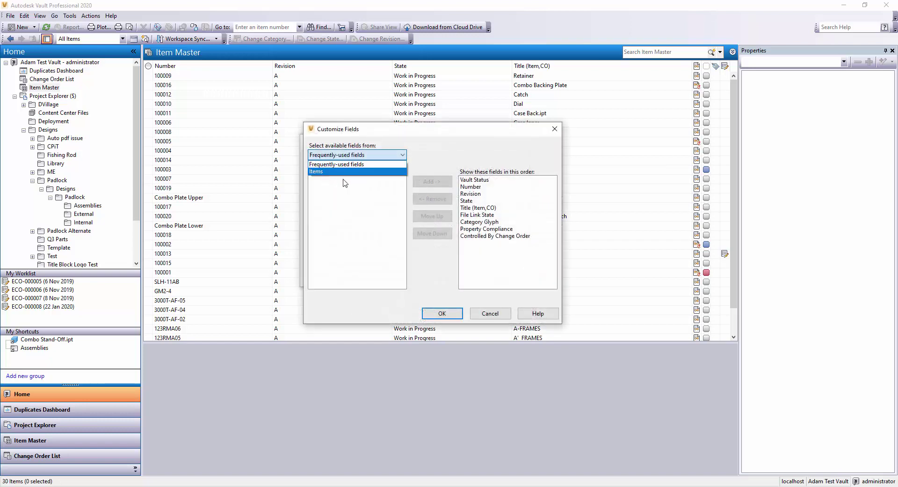
{"action": "left_click", "coordinate": [344, 178]}
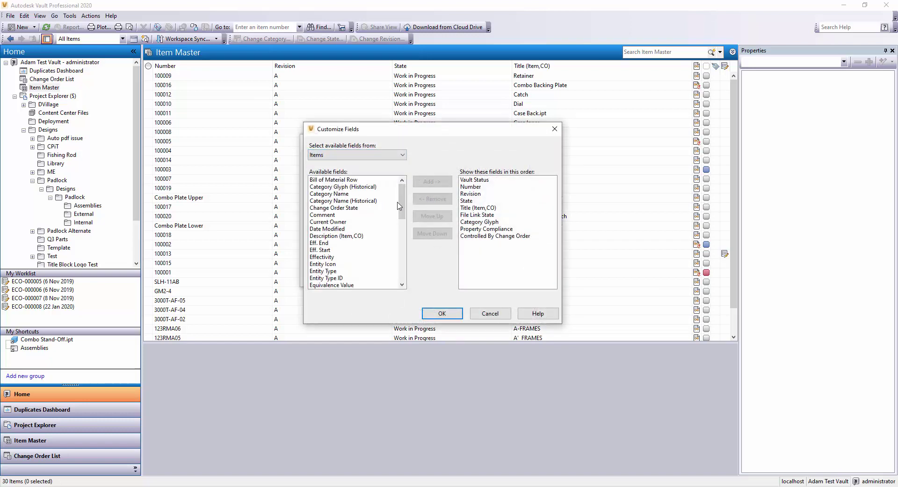
{"action": "mouse_move", "coordinate": [402, 201]}
{"action": "left_mouse_down"}
{"action": "mouse_move", "coordinate": [405, 238]}
{"action": "mouse_move", "coordinate": [403, 207]}
{"action": "left_mouse_up"}
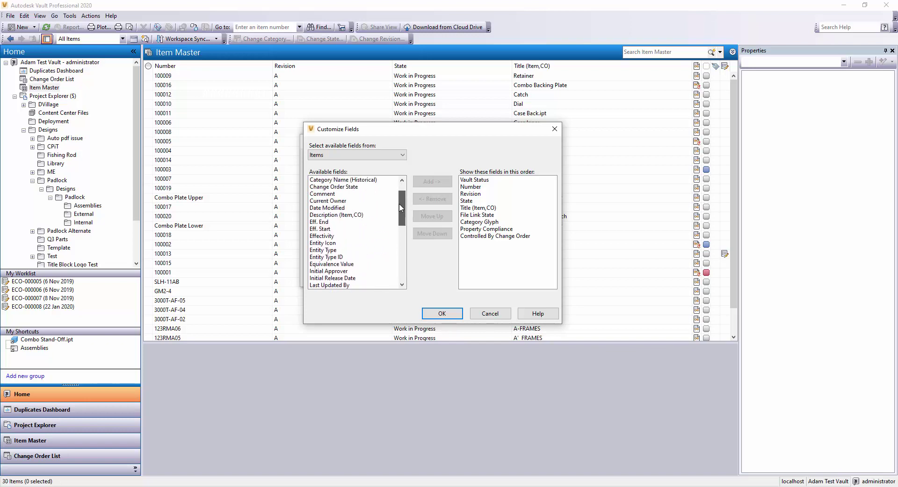
{"action": "left_click", "coordinate": [337, 214]}
{"action": "left_click", "coordinate": [433, 181]}
{"action": "left_click", "coordinate": [442, 313]}
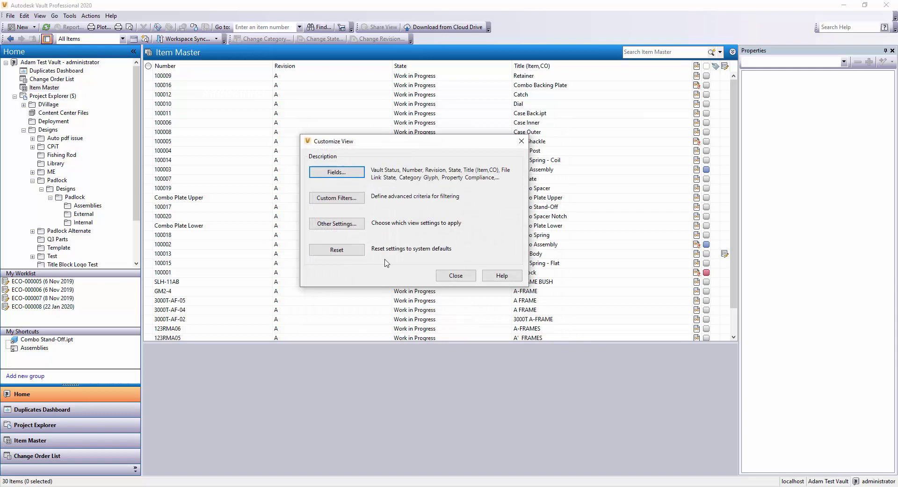
{"action": "left_click", "coordinate": [442, 275]}
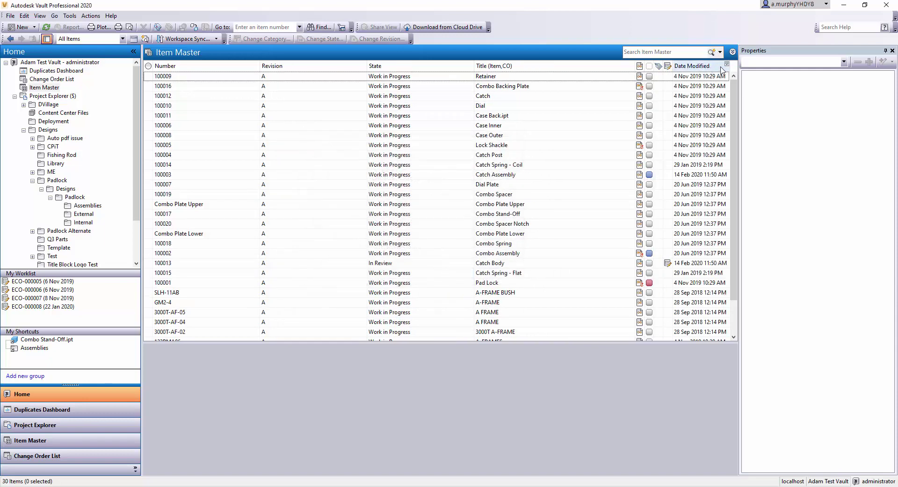
Sort by Date Modified and filter the items to those modified on 4 Nov 2019
{"action": "left_click", "coordinate": [702, 65]}
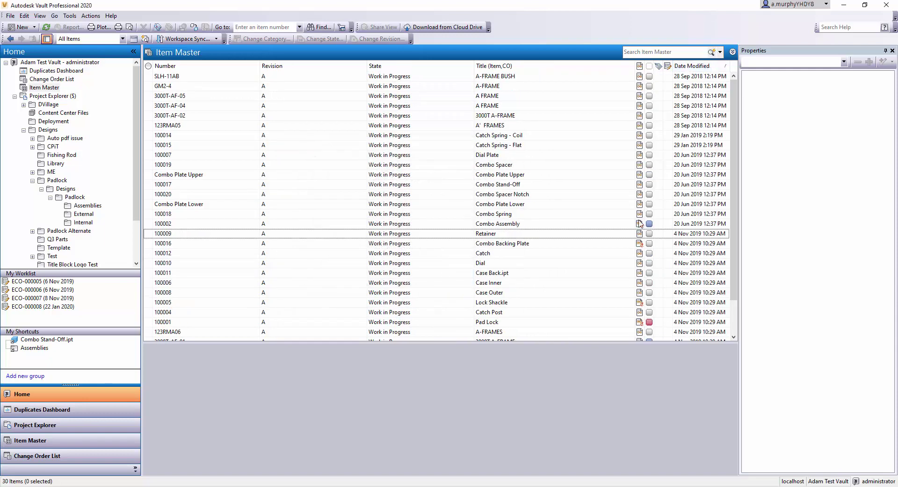
{"action": "left_click", "coordinate": [727, 65]}
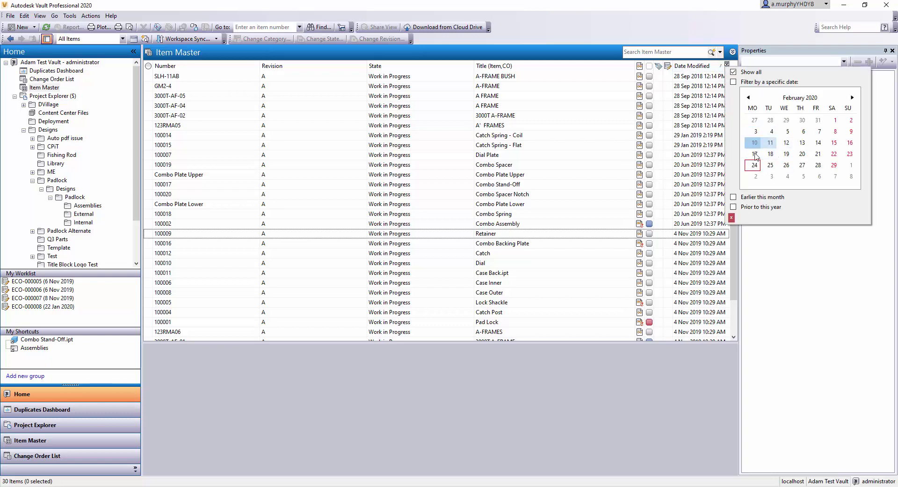
{"action": "left_click", "coordinate": [748, 98]}
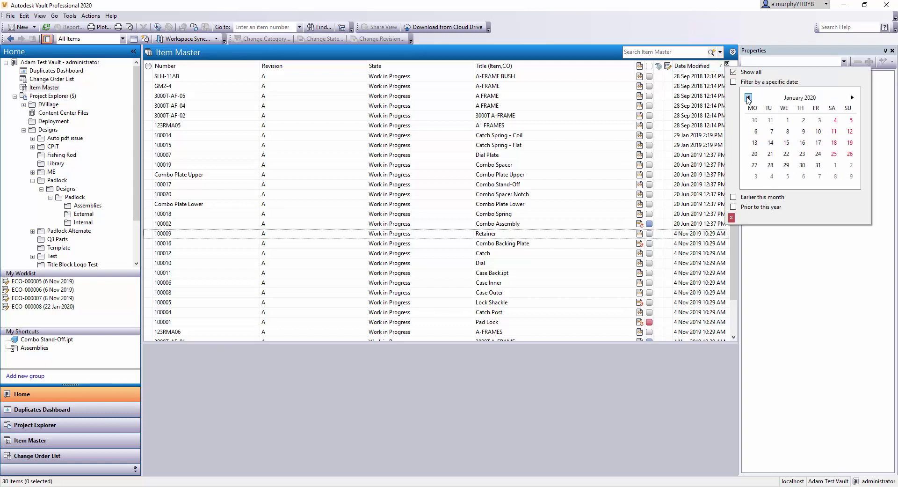
{"action": "left_click", "coordinate": [748, 97]}
{"action": "left_click", "coordinate": [748, 98]}
{"action": "left_click", "coordinate": [756, 131]}
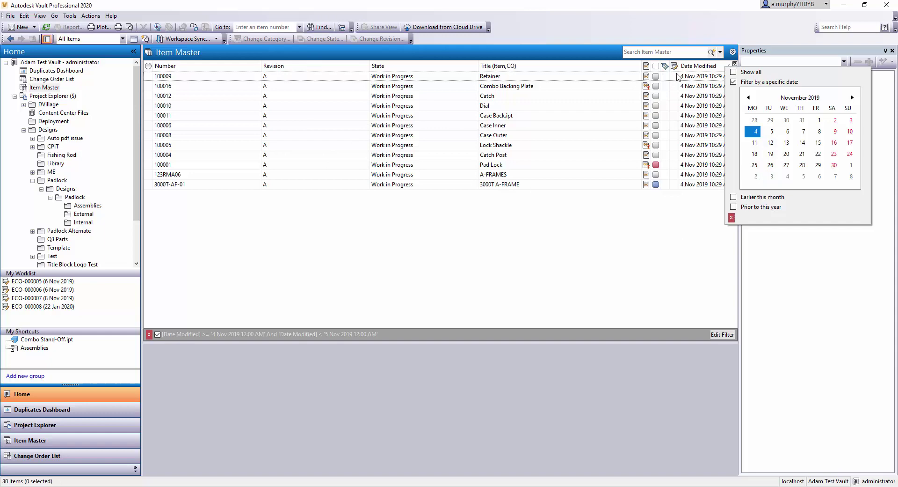
{"action": "left_click", "coordinate": [555, 306]}
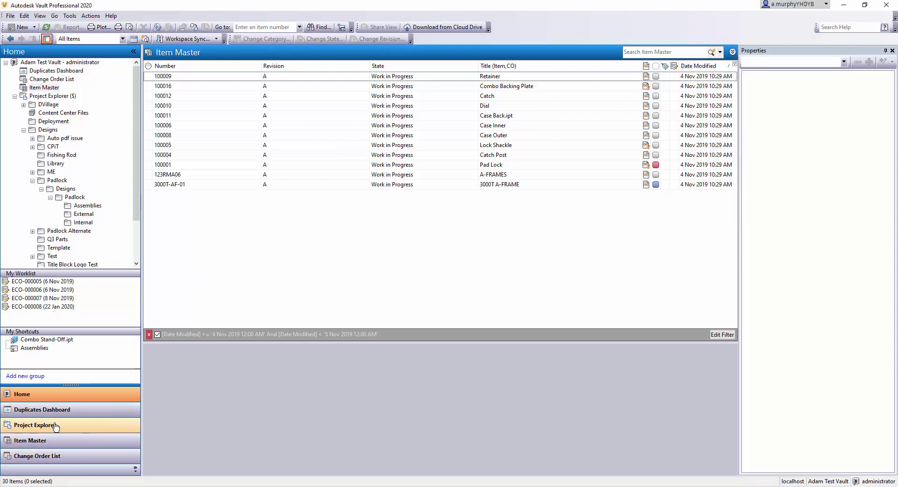
Open the Designs folder in Project Explorer and filter Date Modified to 20 Feb 2020
{"action": "left_click", "coordinate": [58, 424]}
{"action": "double_click", "coordinate": [201, 105]}
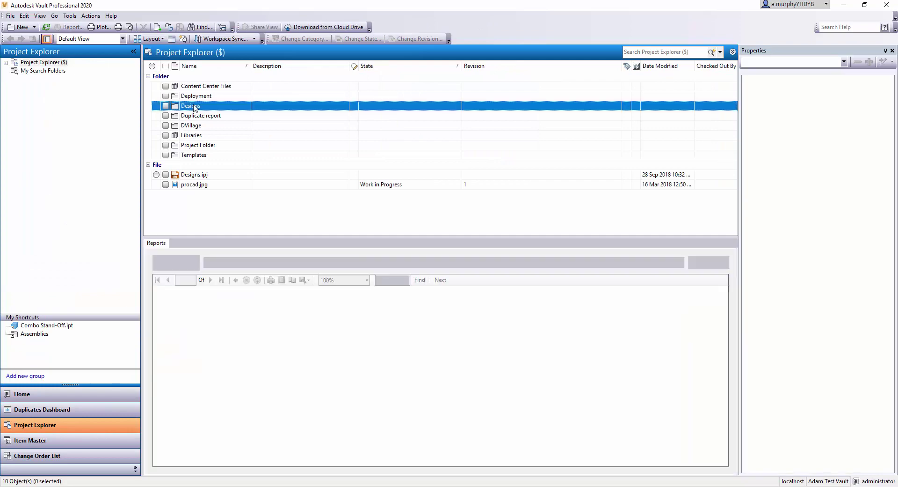
{"action": "scroll", "coordinate": [282, 203], "scroll_direction": "down", "scroll_amount": 2}
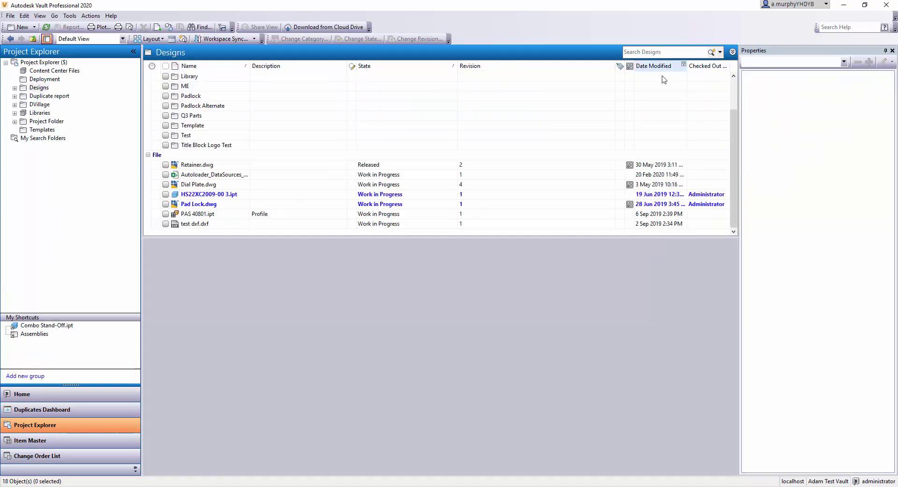
{"action": "left_click", "coordinate": [684, 66]}
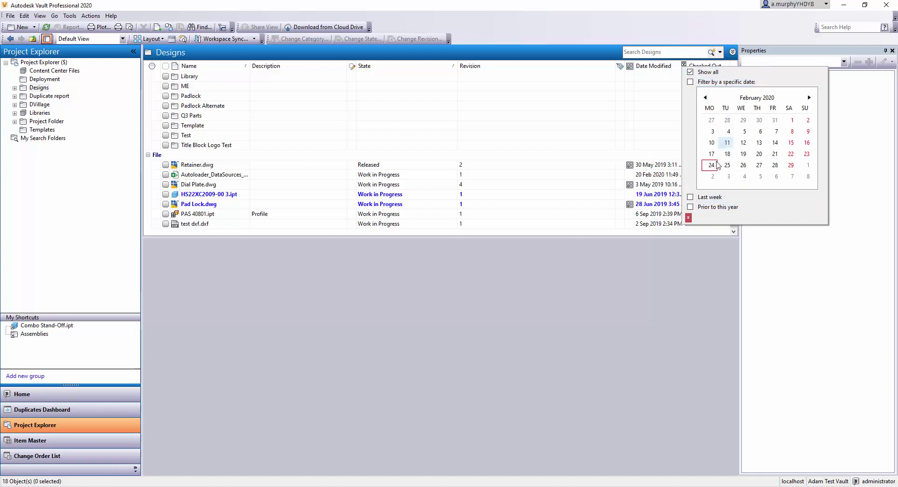
{"action": "left_click", "coordinate": [760, 153]}
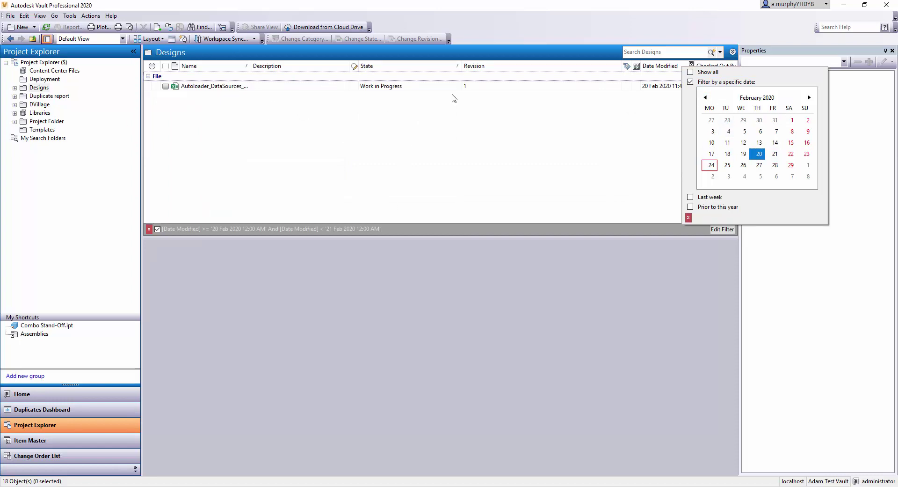
{"action": "left_click", "coordinate": [557, 136]}
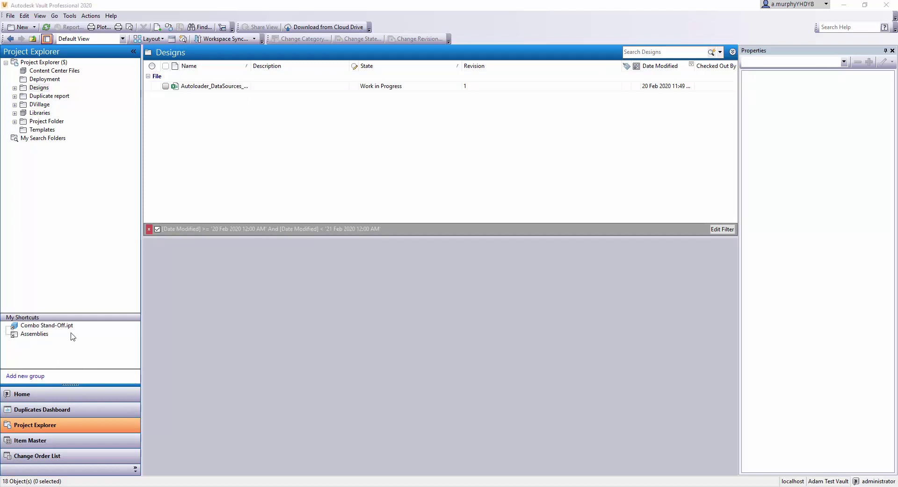
Add the Autoloader_DataSources file to My Shortcuts
{"action": "left_click", "coordinate": [196, 87]}
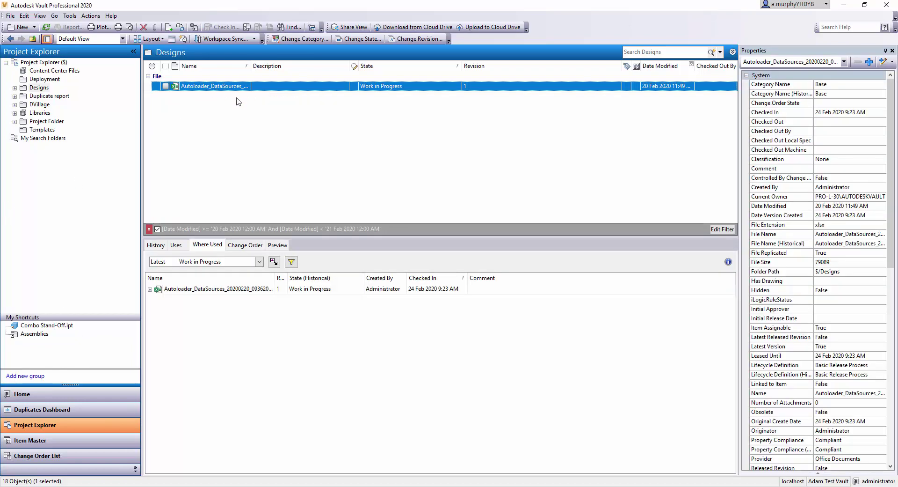
{"action": "left_click_drag", "start_coordinate": [215, 89], "coordinate": [28, 357]}
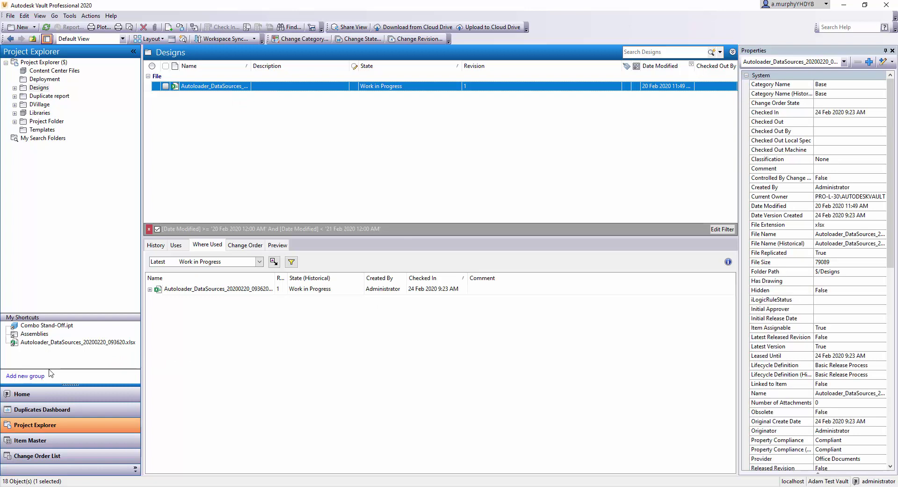
{"action": "left_click", "coordinate": [34, 343]}
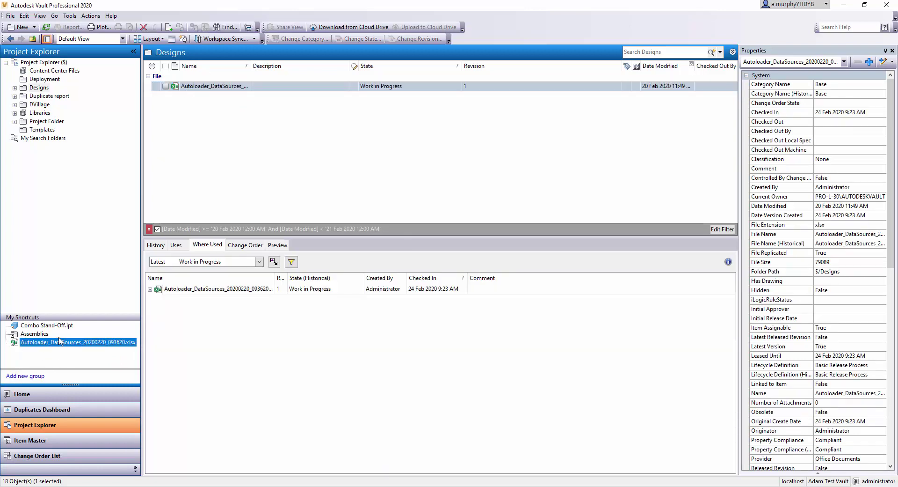
Jump to Combo Stand-Off.ipt and the Assemblies folder via shortcuts, then show the Change Order List
{"action": "left_click", "coordinate": [46, 325]}
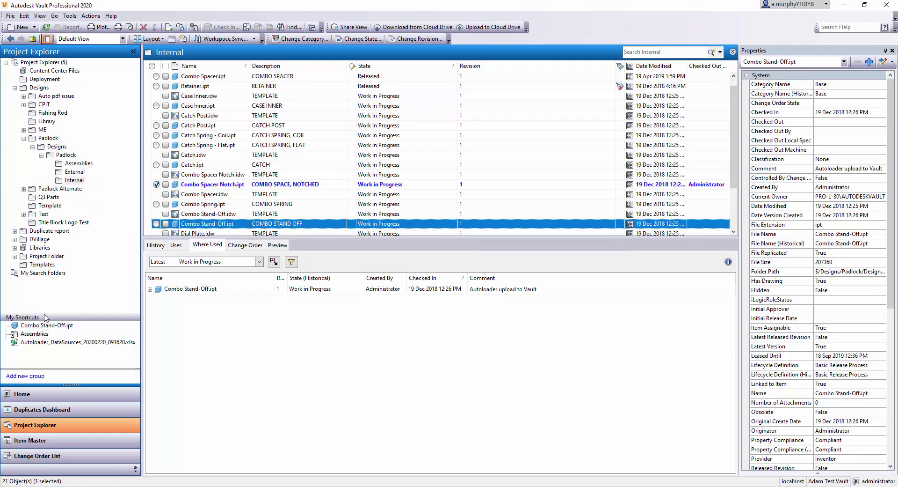
{"action": "right_click", "coordinate": [33, 326]}
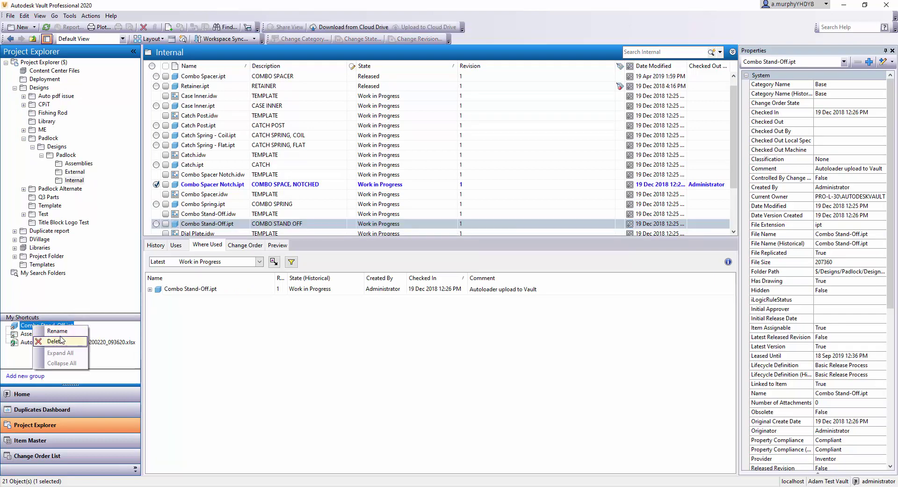
{"action": "key", "text": "Escape"}
{"action": "left_click", "coordinate": [36, 334]}
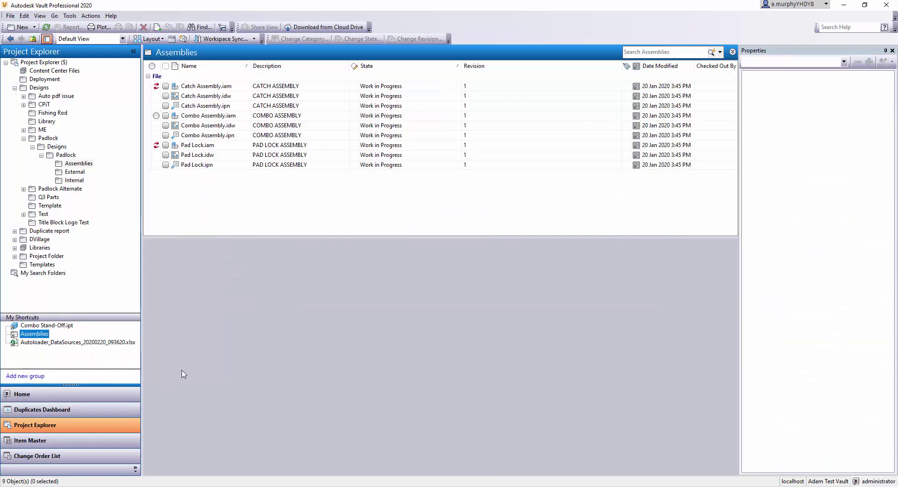
{"action": "left_click", "coordinate": [75, 456]}
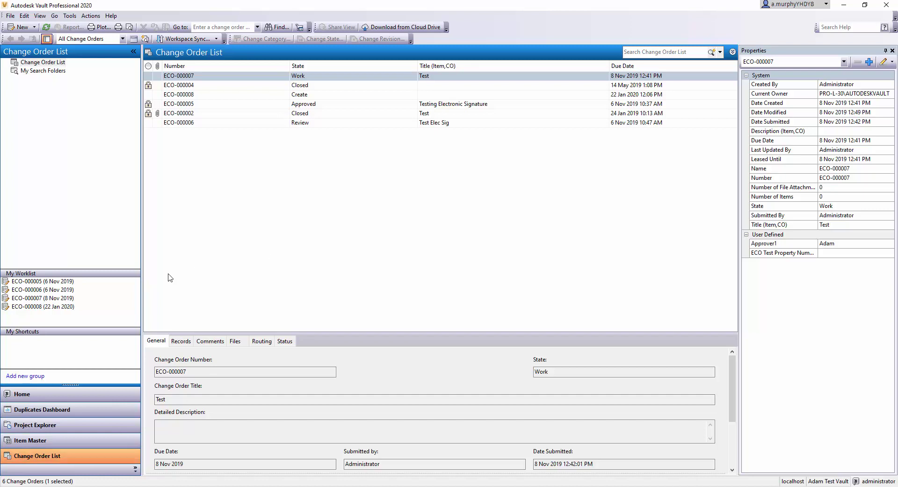
Browse ECO-000005, ECO-000007 and ECO-000006 in My Worklist, ending on ECO-000005
{"action": "left_click", "coordinate": [23, 283]}
{"action": "left_click", "coordinate": [29, 298]}
{"action": "left_click", "coordinate": [32, 289]}
{"action": "left_click", "coordinate": [36, 282]}
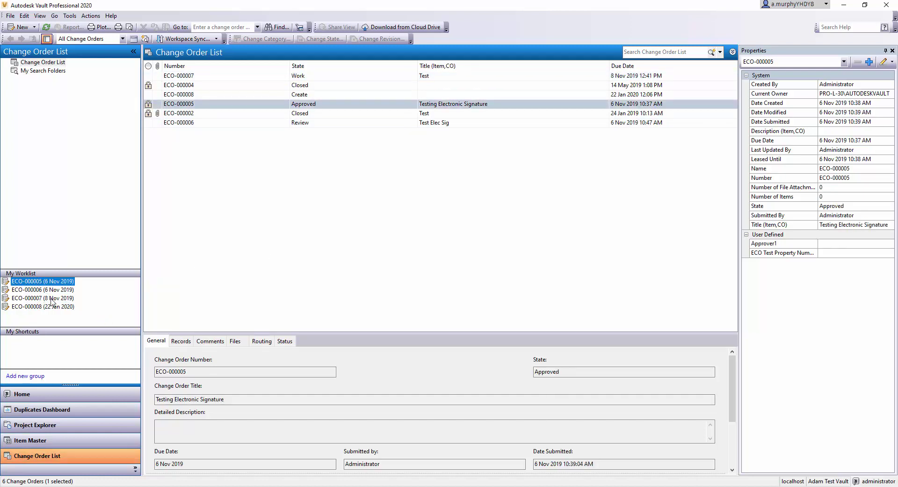